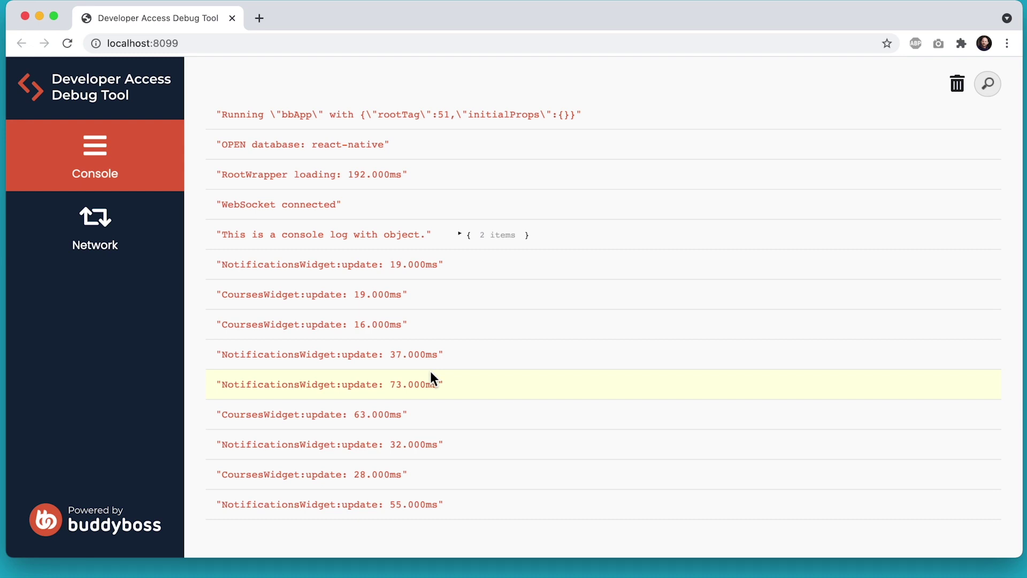
Step: Open the Network list and inspect the learndash courses request's preview, headers and general details
{"action": "left_click", "coordinate": [104, 223]}
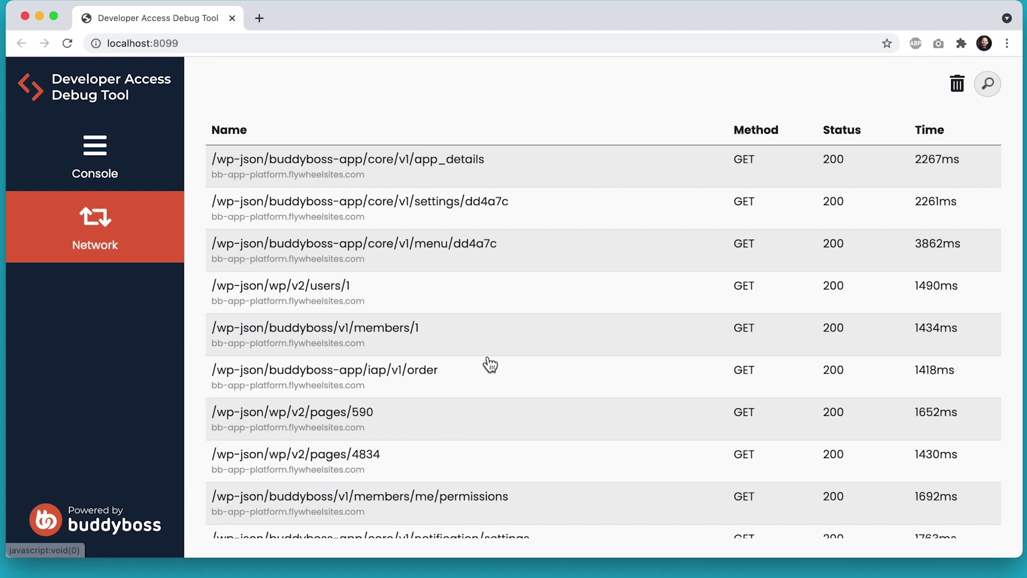
{"action": "scroll", "coordinate": [490, 363], "scroll_direction": "down", "scroll_amount": 4}
{"action": "scroll", "coordinate": [490, 363], "scroll_direction": "down", "scroll_amount": 4}
{"action": "scroll", "coordinate": [491, 363], "scroll_direction": "down", "scroll_amount": 3}
{"action": "scroll", "coordinate": [490, 363], "scroll_direction": "down", "scroll_amount": 1}
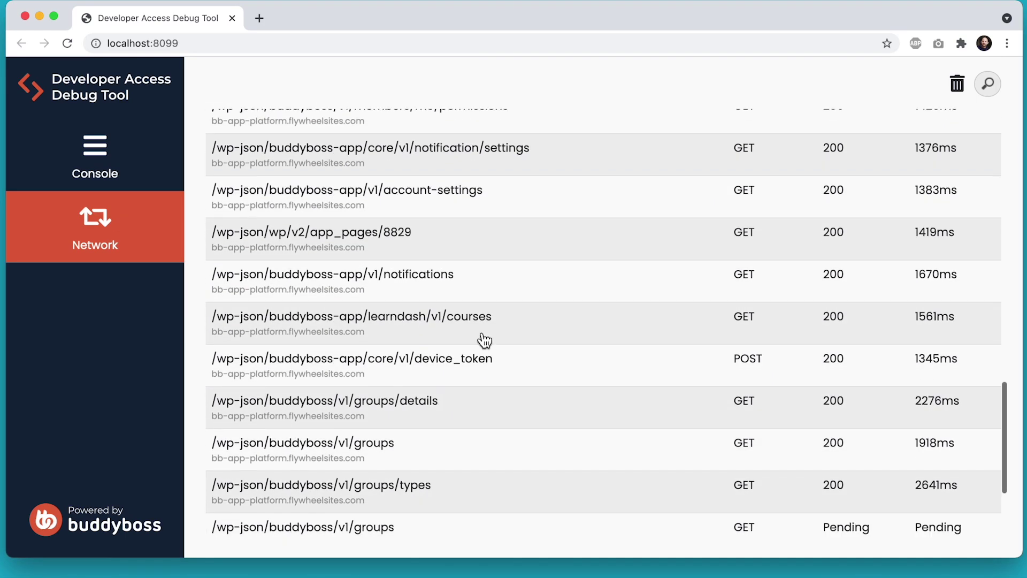
{"action": "left_click", "coordinate": [478, 317]}
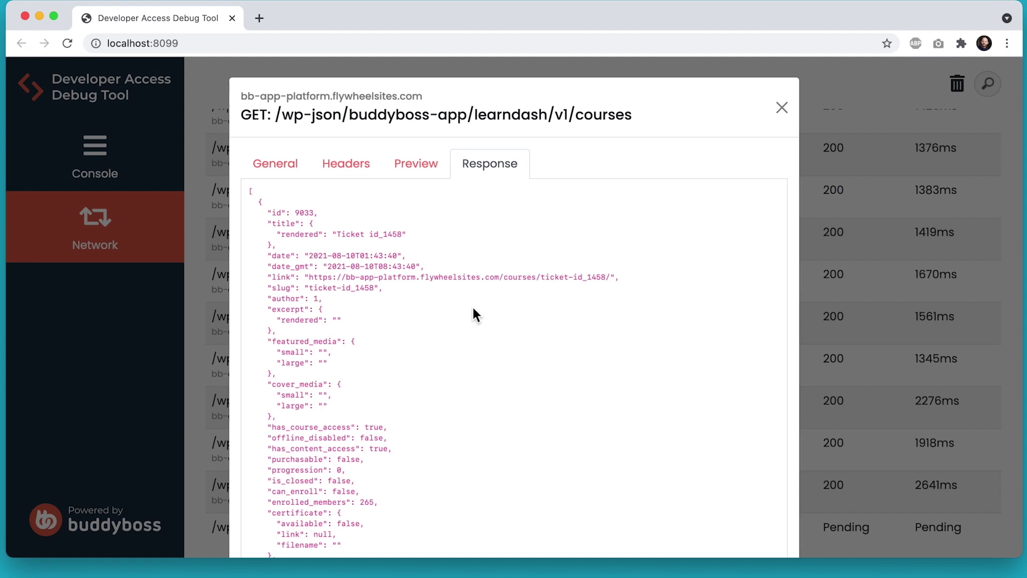
{"action": "left_click", "coordinate": [416, 163]}
{"action": "left_click", "coordinate": [345, 164]}
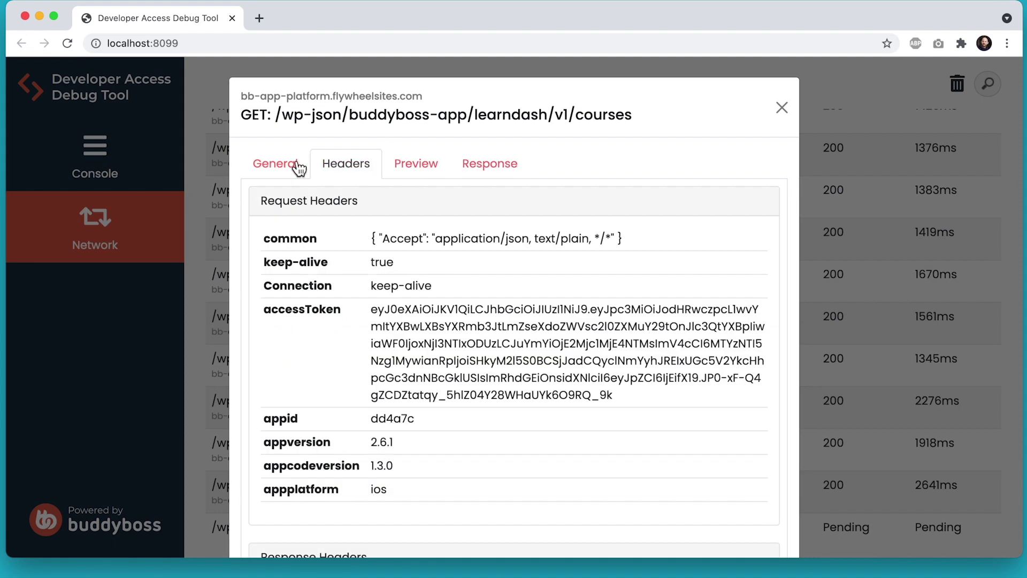
{"action": "left_click", "coordinate": [276, 163]}
{"action": "left_click", "coordinate": [217, 216]}
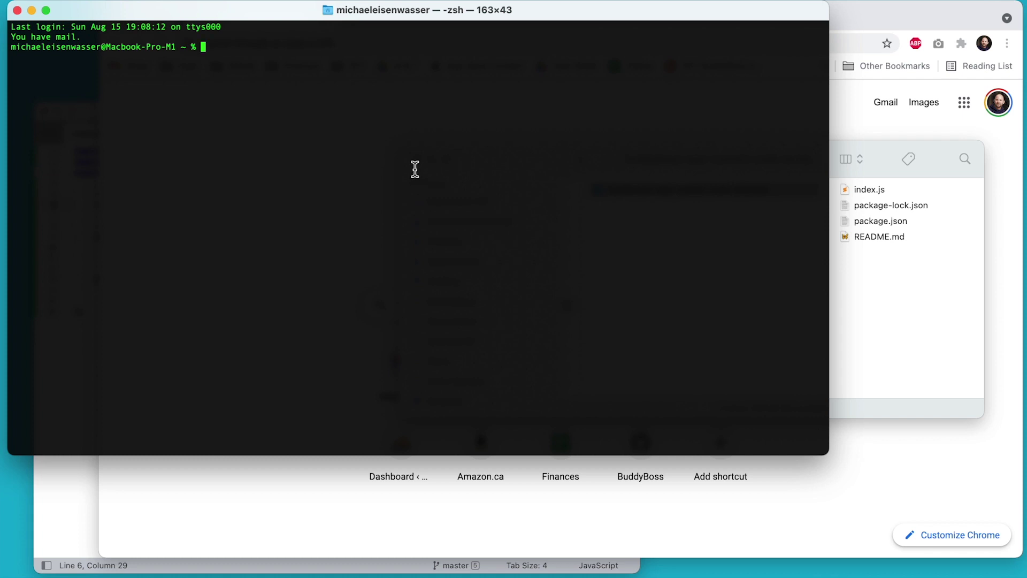
{"action": "type", "text": "cd"}
Step: Drop the buddyboss-app-custom-code-template folder path into the pending cd command
{"action": "left_click", "coordinate": [898, 289]}
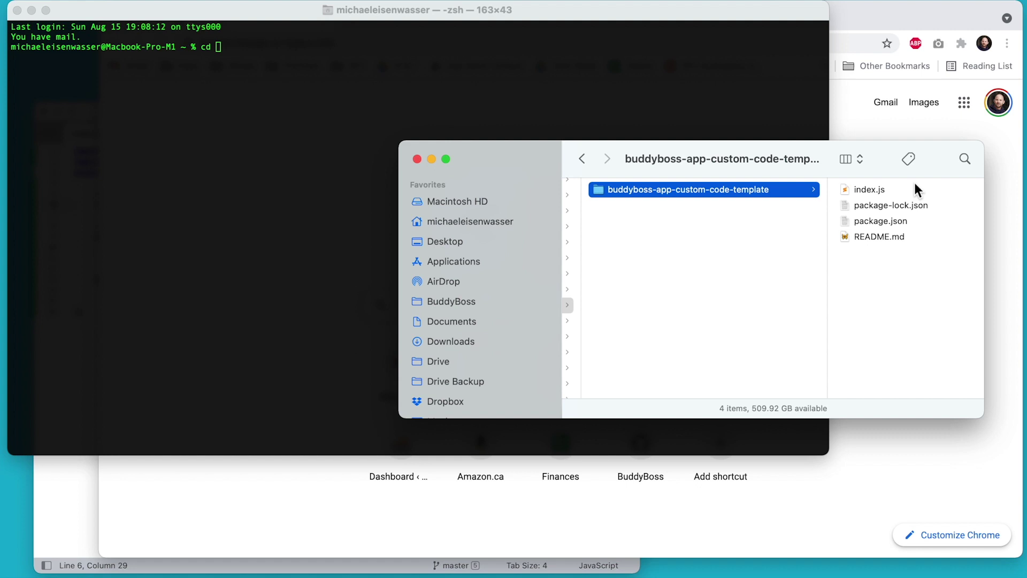
{"action": "left_click_drag", "start_coordinate": [612, 190], "coordinate": [559, 81]}
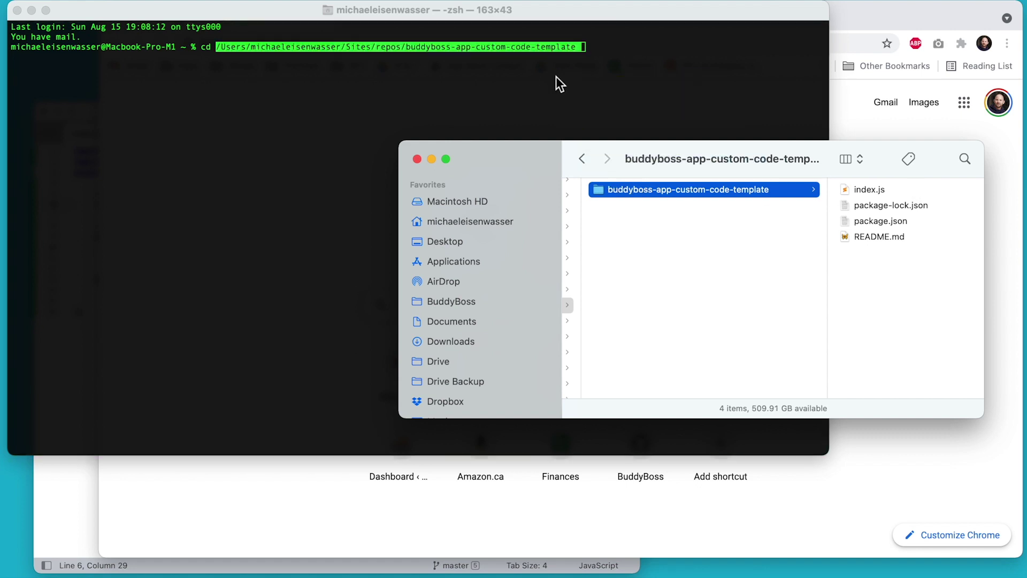
{"action": "left_click", "coordinate": [556, 77]}
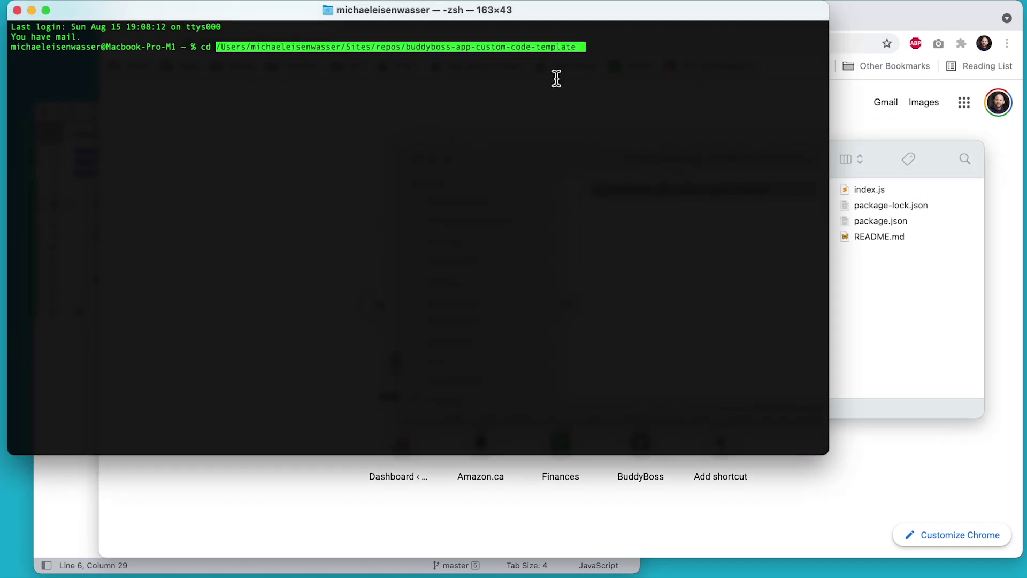
Step: Run cd, launch buddyboss-bundler, and submit the App ID and pasted App Key for dd4a7c
{"action": "key", "text": "Return"}
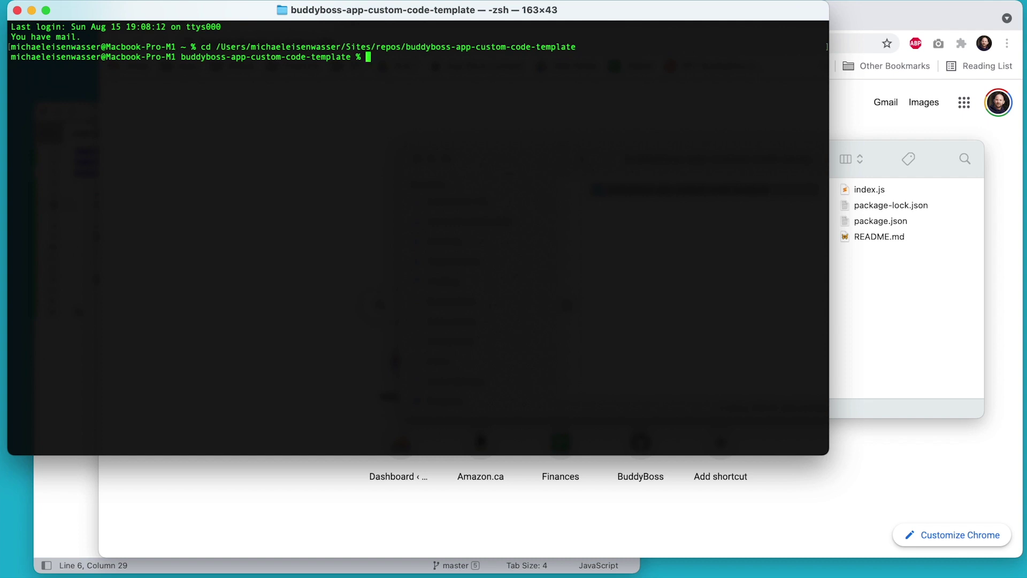
{"action": "type", "text": "buddy"}
{"action": "type", "text": "boss-bundler"}
{"action": "key", "text": "Return"}
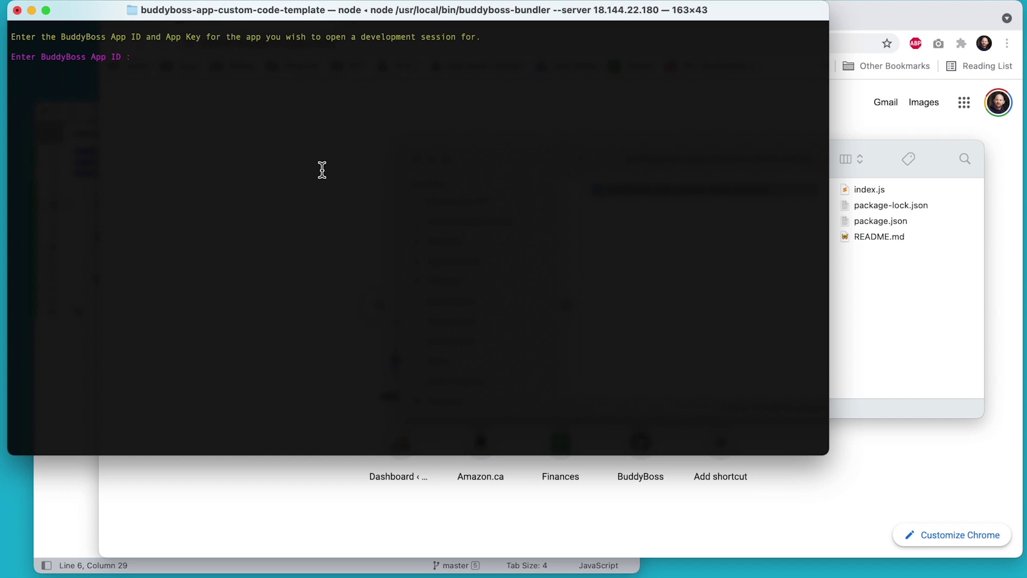
{"action": "type", "text": "dd4a7c"}
{"action": "key", "text": "Return"}
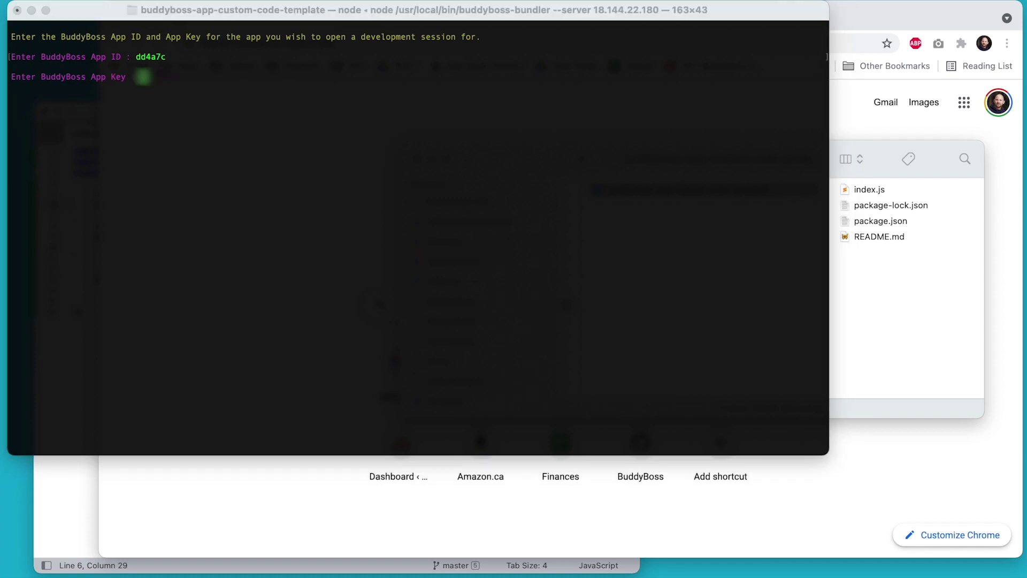
{"action": "left_click", "coordinate": [596, 230]}
{"action": "key", "text": "super+v"}
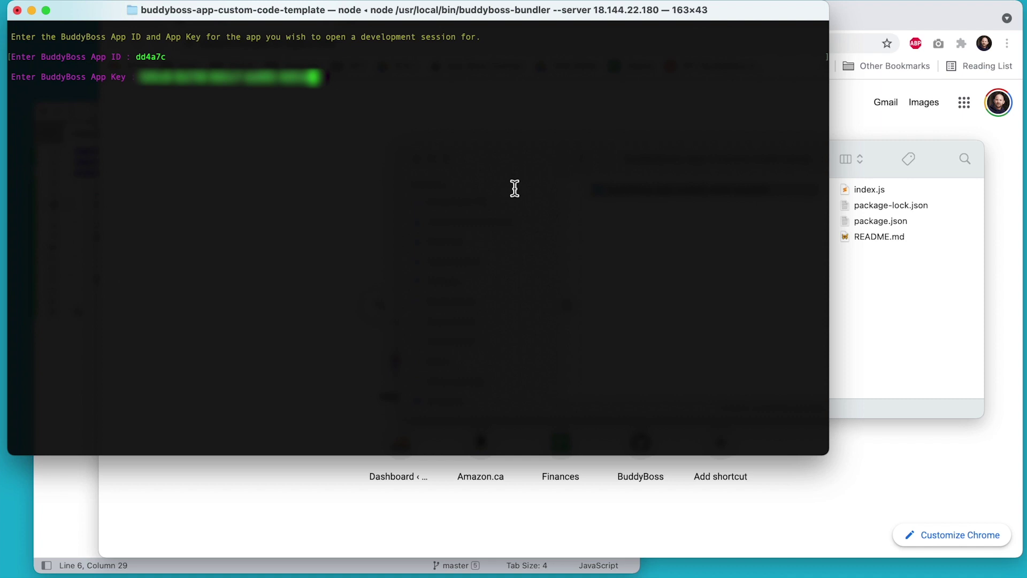
{"action": "key", "text": "Return"}
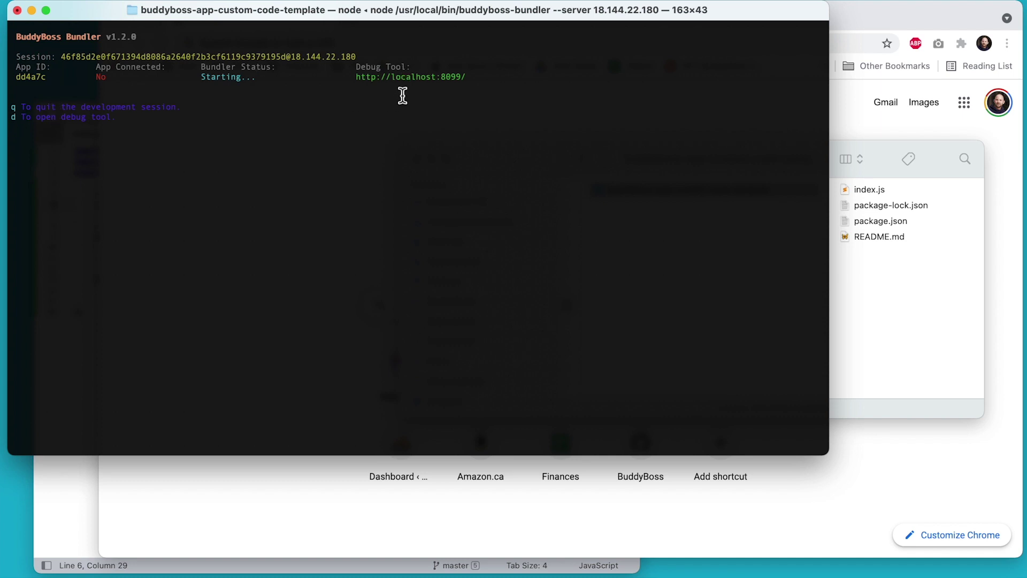
Step: Open the debug tool with d, scan the QR code, and view the Log Testing console logs
{"action": "key", "text": "d"}
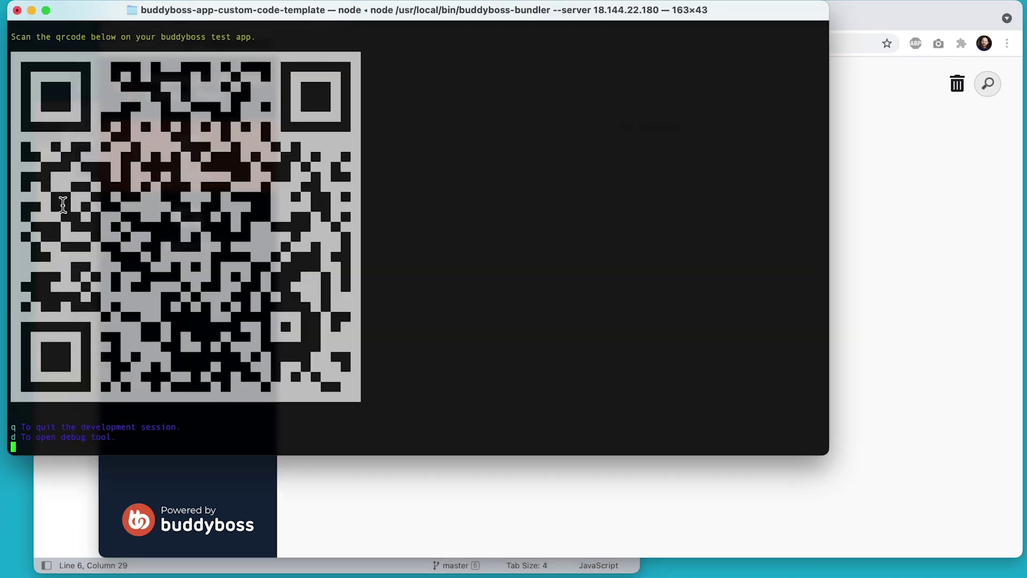
{"action": "left_click", "coordinate": [100, 198]}
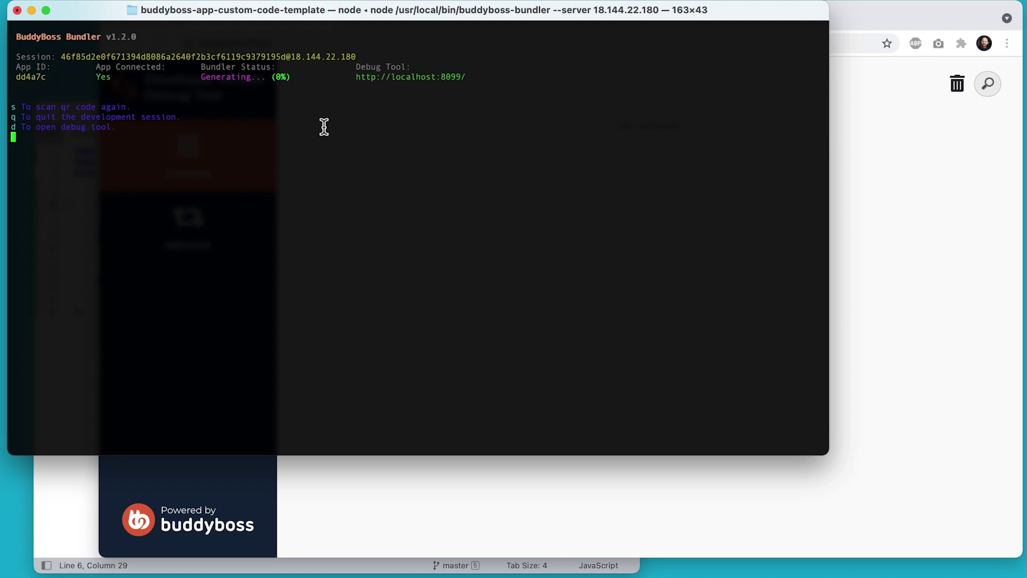
{"action": "left_click", "coordinate": [859, 232]}
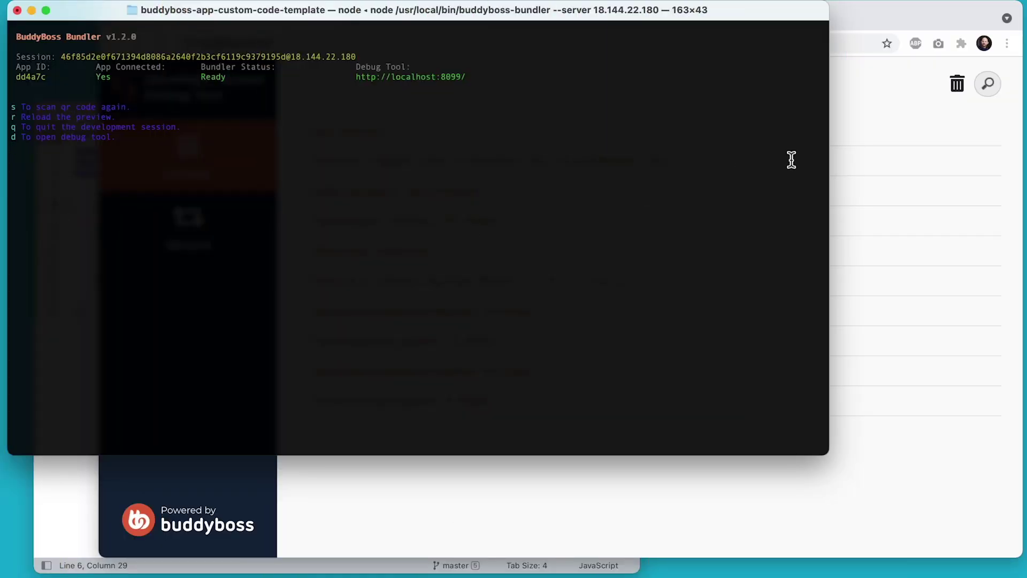
{"action": "left_click", "coordinate": [878, 123]}
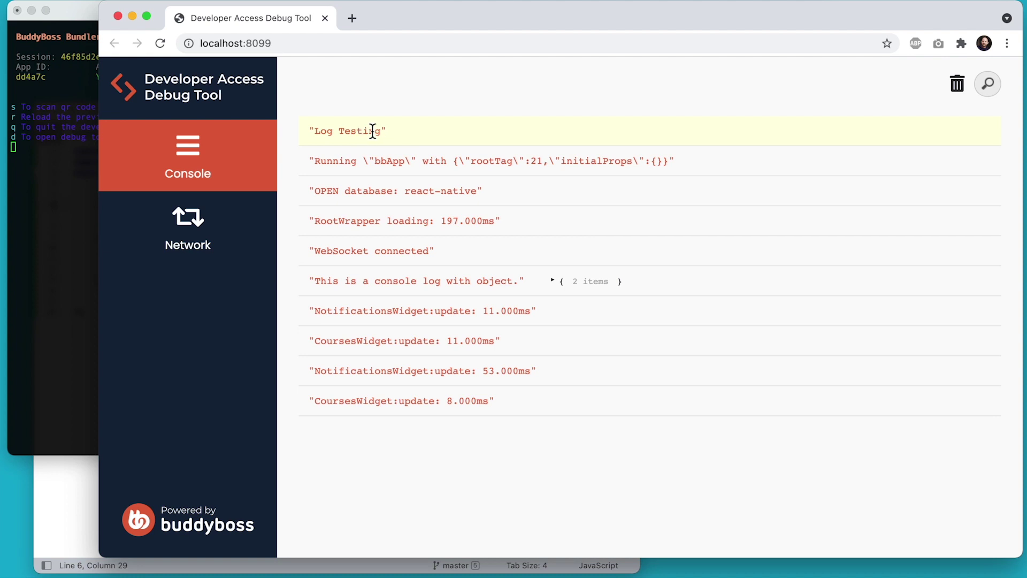
Step: Highlight the Log Testing console.log statement in index.js and compare it with the debug console
{"action": "left_click", "coordinate": [87, 514]}
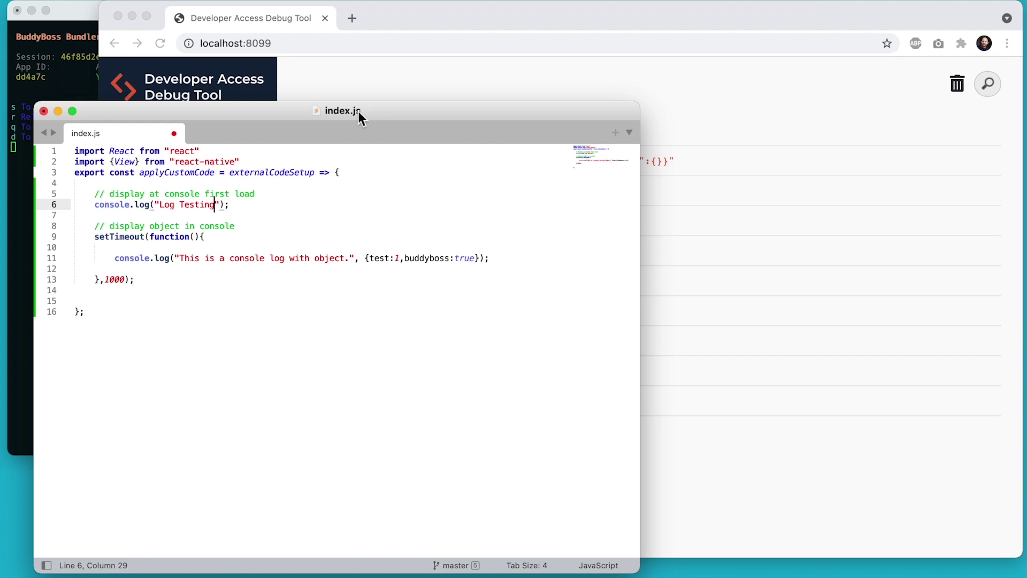
{"action": "left_click", "coordinate": [245, 204]}
{"action": "left_click_drag", "start_coordinate": [241, 204], "coordinate": [93, 208]}
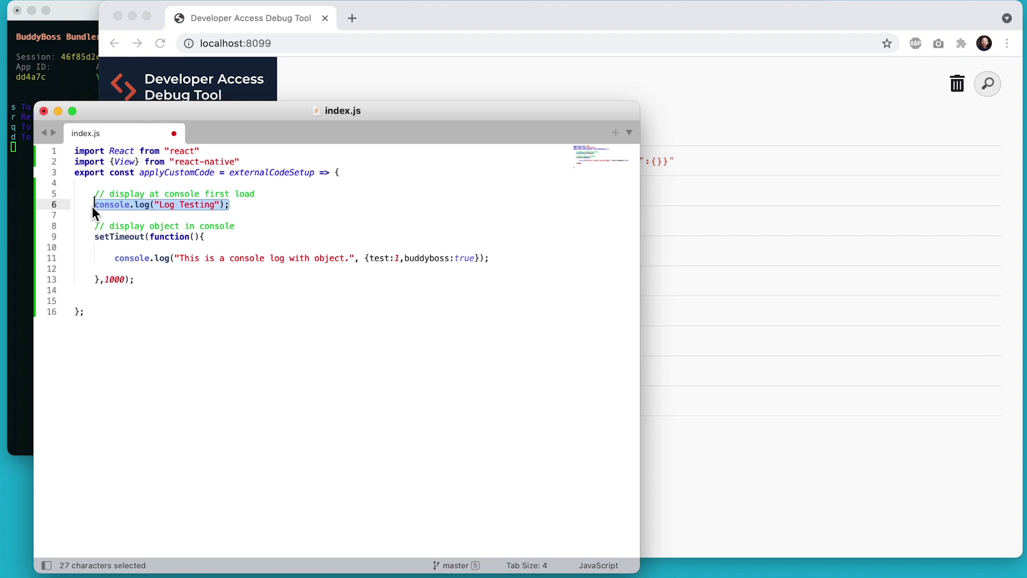
{"action": "left_click", "coordinate": [214, 205]}
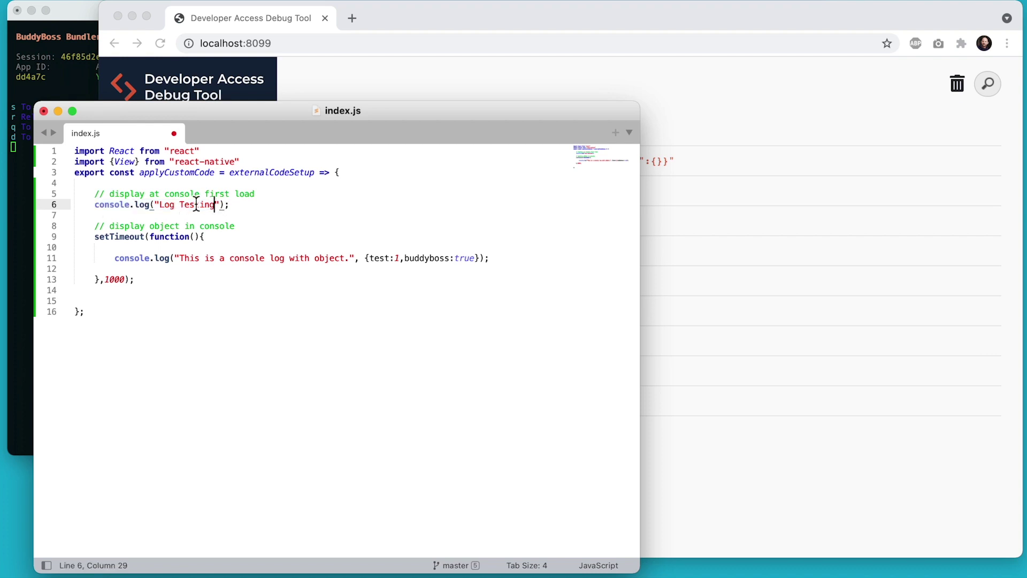
{"action": "left_click", "coordinate": [372, 73]}
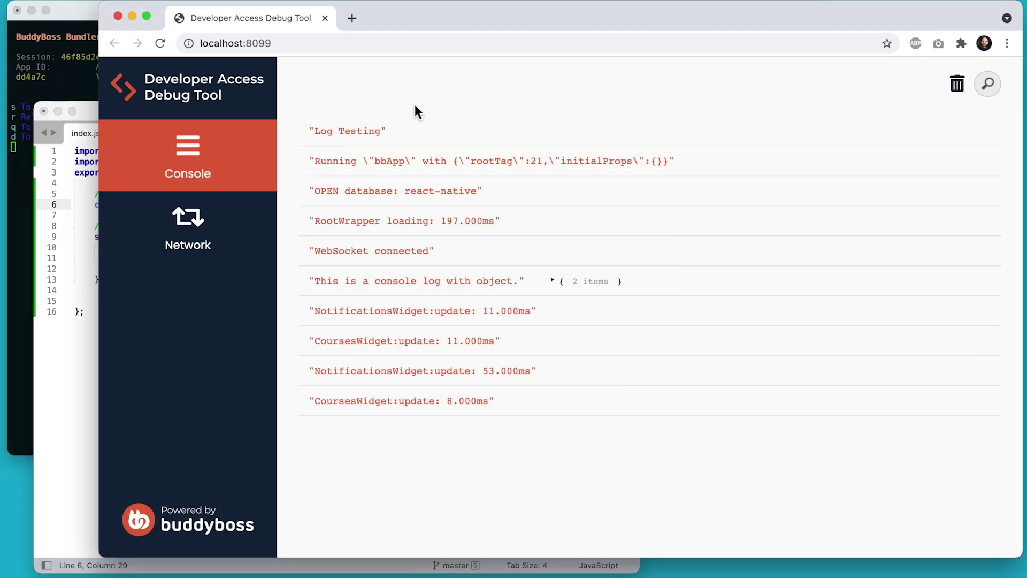
{"action": "left_click", "coordinate": [55, 212]}
Step: Highlight the delayed log's message and {test:1, buddyboss:true} object, then expand it in the console
{"action": "left_click_drag", "start_coordinate": [137, 279], "coordinate": [77, 229]}
{"action": "left_click", "coordinate": [77, 228]}
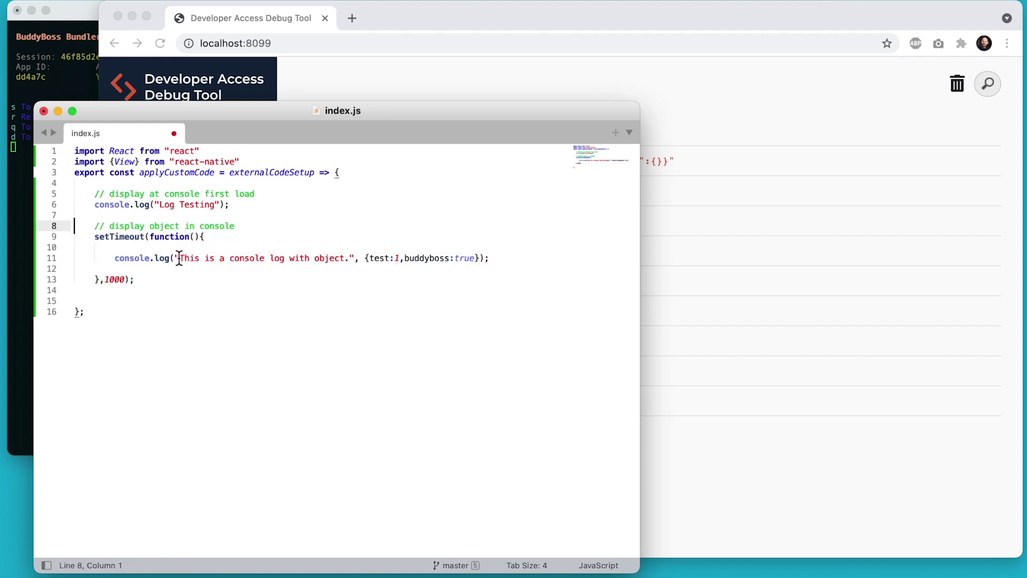
{"action": "left_click_drag", "start_coordinate": [181, 258], "coordinate": [345, 256]}
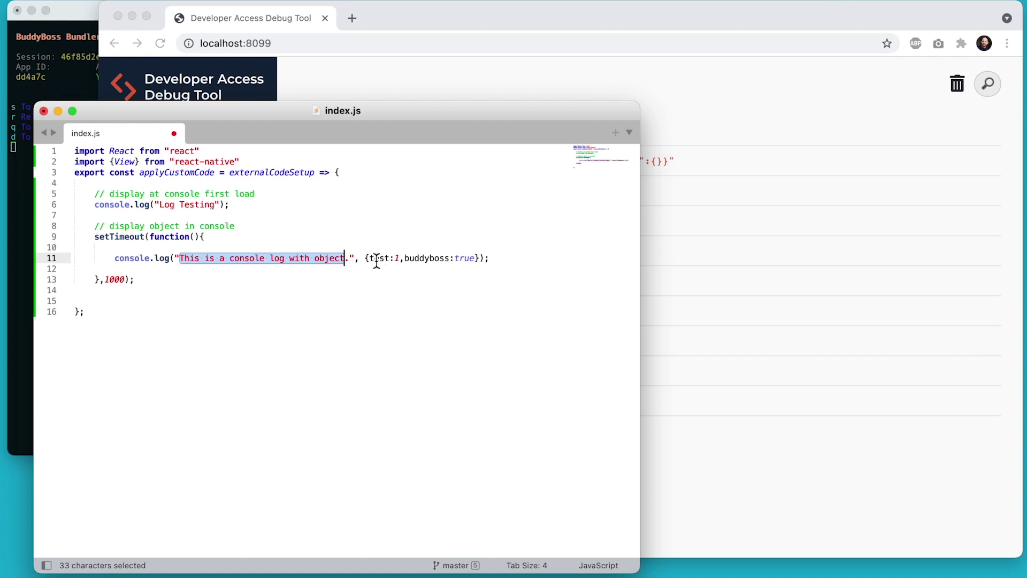
{"action": "left_click_drag", "start_coordinate": [369, 258], "coordinate": [476, 258]}
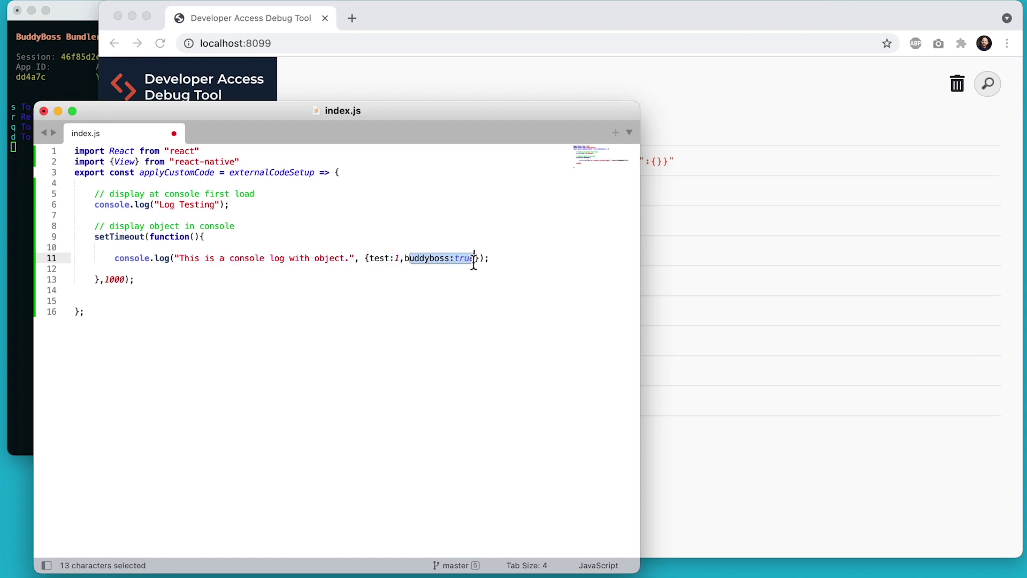
{"action": "left_click", "coordinate": [474, 77]}
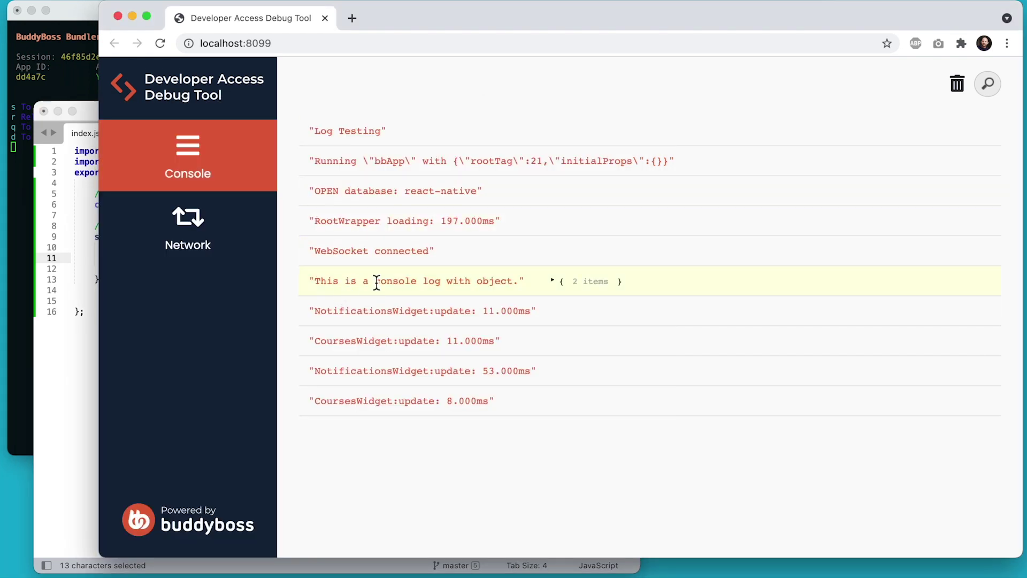
{"action": "left_click", "coordinate": [554, 282]}
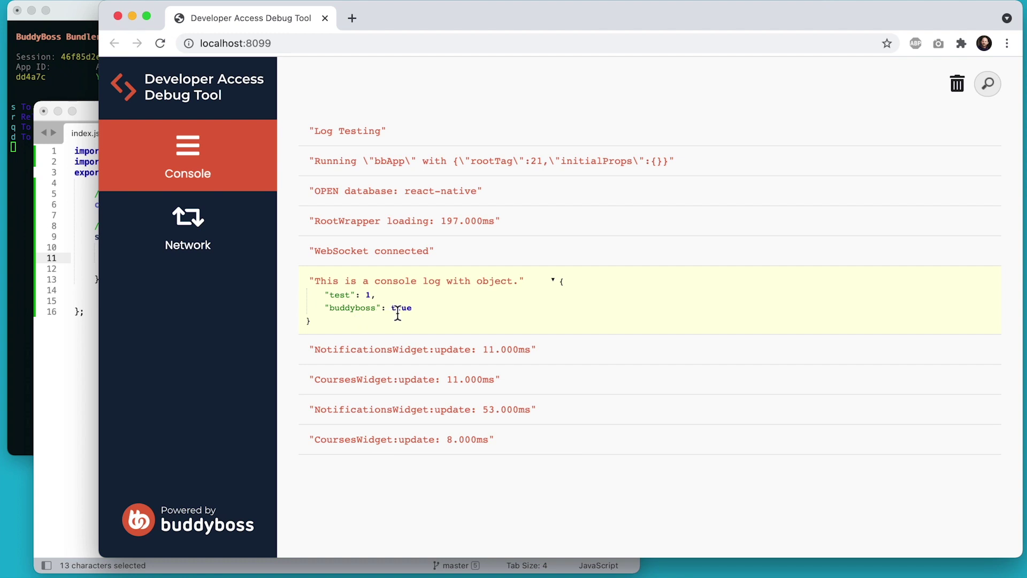
Step: Replace 'Log Testing' with 'NEW LOG' on line 6 of index.js and save
{"action": "left_click", "coordinate": [88, 277]}
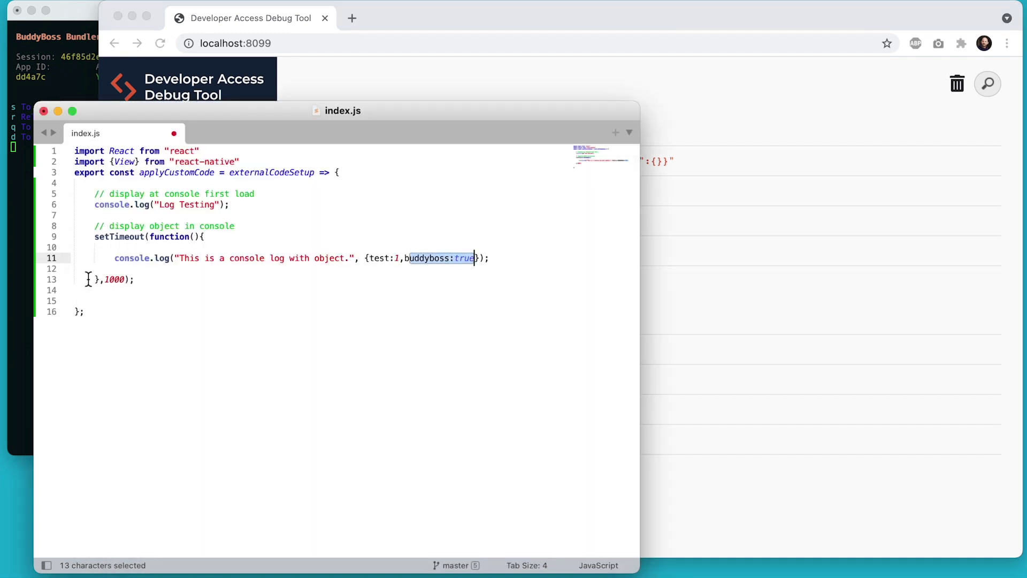
{"action": "left_click_drag", "start_coordinate": [158, 205], "coordinate": [215, 208]}
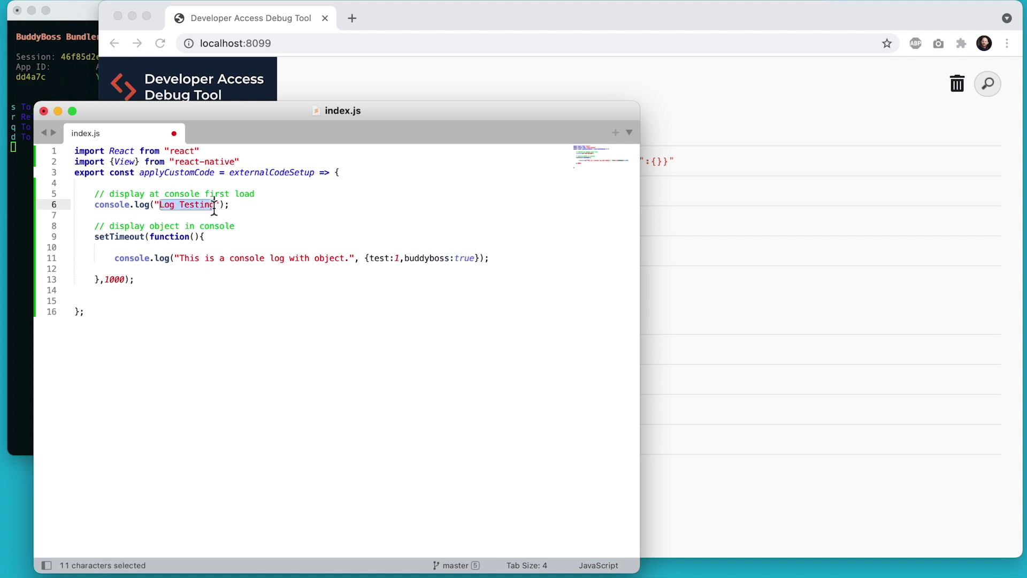
{"action": "type", "text": "NEW LOG"}
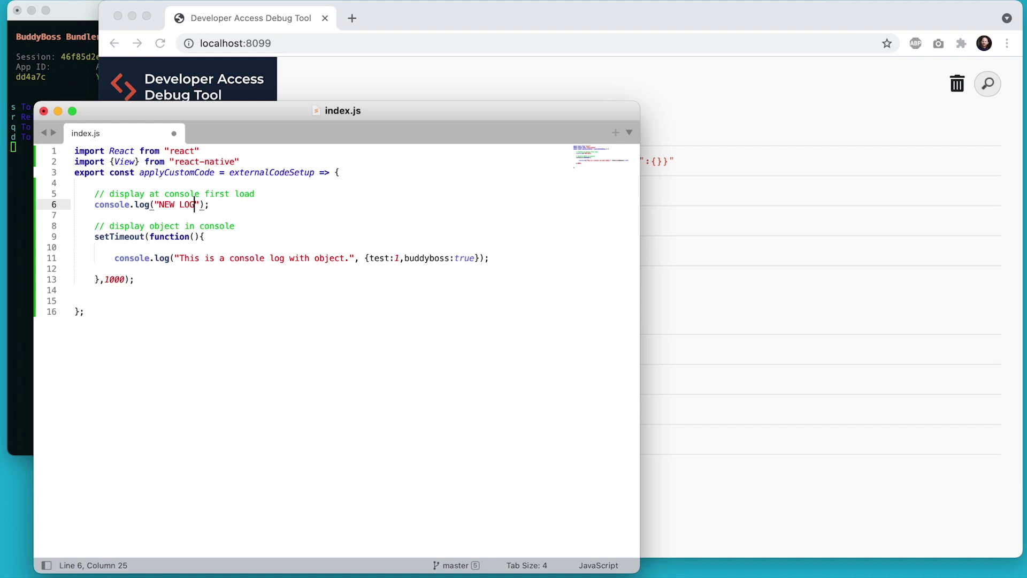
{"action": "key", "text": "ctrl+s"}
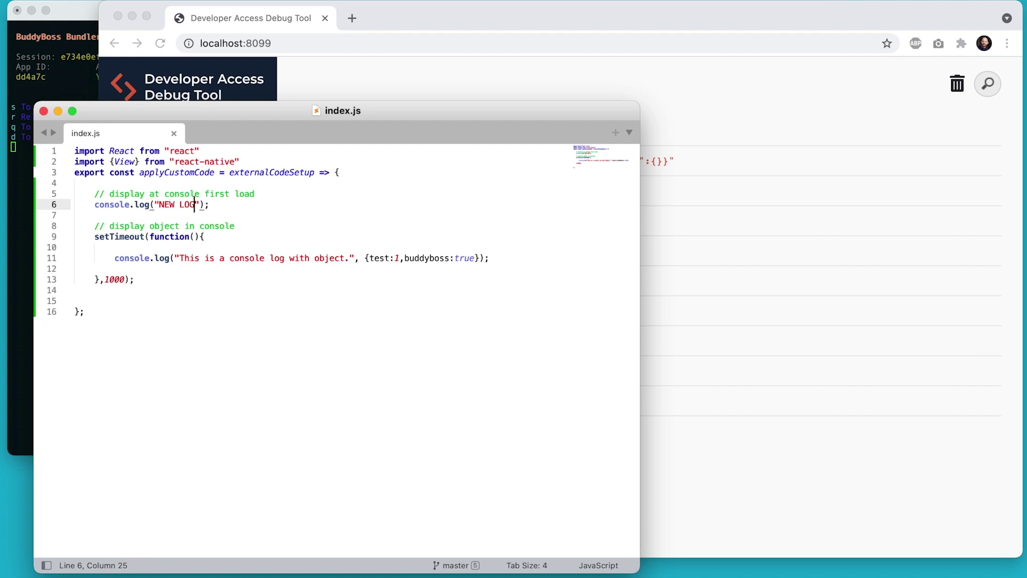
Step: Empty the debug console to No Activity and bring the bundler terminal forward
{"action": "left_click", "coordinate": [874, 111]}
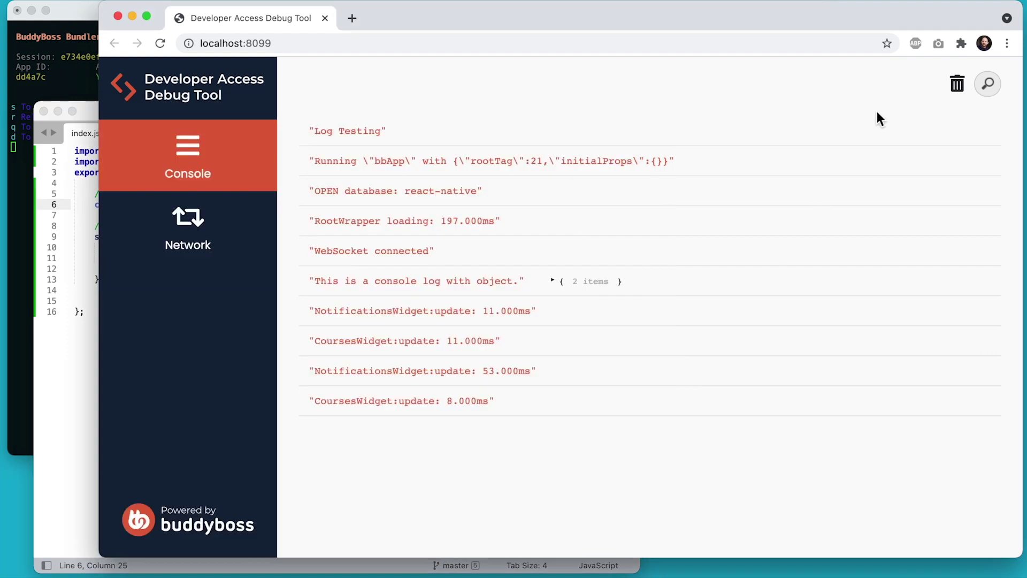
{"action": "left_click", "coordinate": [958, 85]}
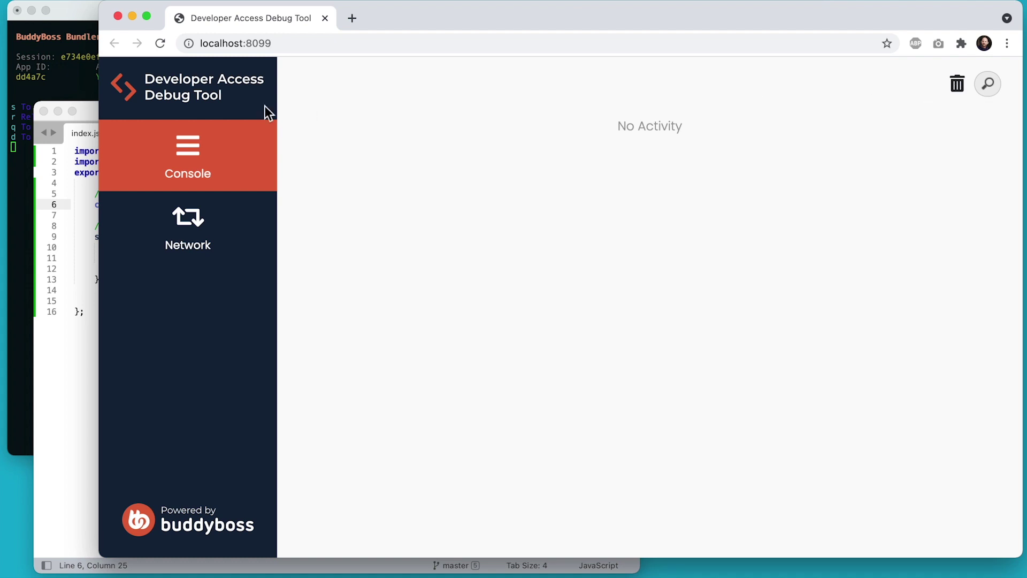
{"action": "left_click", "coordinate": [59, 80]}
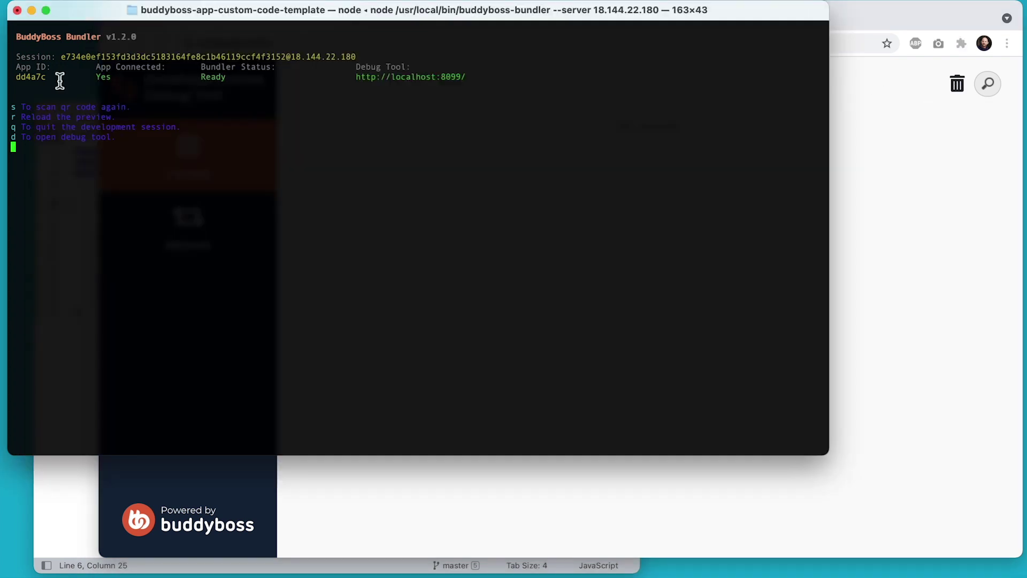
Step: Reload the preview with r and view the fresh logs headed by NEW LOG
{"action": "key", "text": "r"}
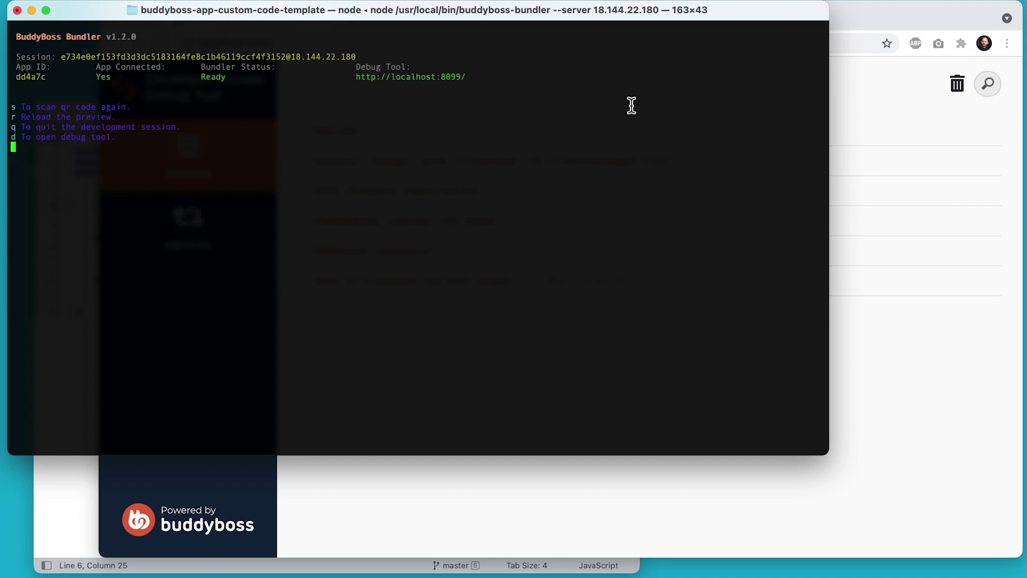
{"action": "left_click", "coordinate": [888, 125]}
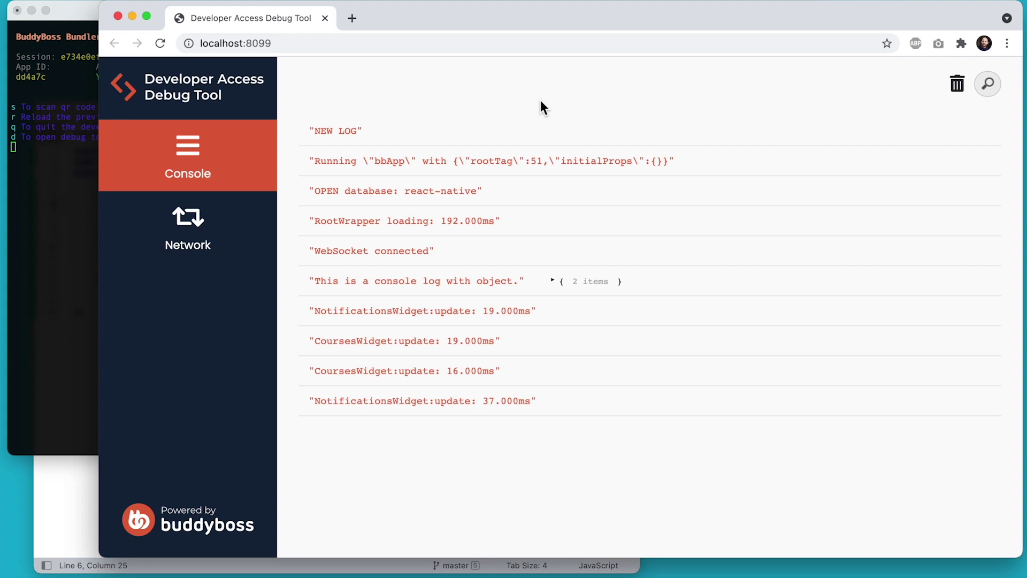
Step: Open the Network view listing the reloaded app's API requests, groups requests returning 200
{"action": "left_click", "coordinate": [205, 232]}
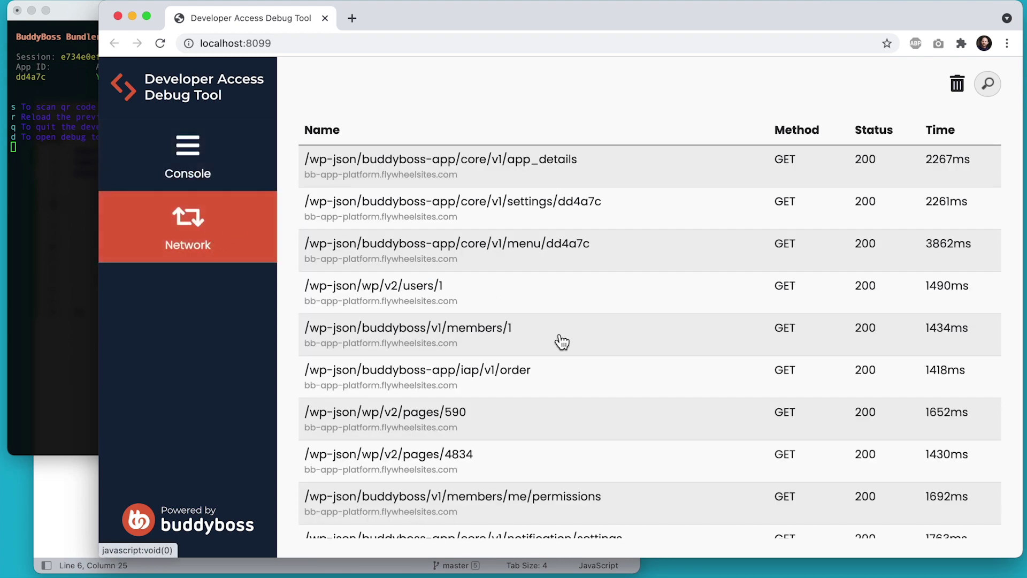
{"action": "scroll", "coordinate": [561, 341], "scroll_direction": "down", "scroll_amount": 3}
{"action": "scroll", "coordinate": [562, 342], "scroll_direction": "down", "scroll_amount": 4}
{"action": "scroll", "coordinate": [562, 341], "scroll_direction": "down", "scroll_amount": 3}
{"action": "scroll", "coordinate": [561, 341], "scroll_direction": "down", "scroll_amount": 5}
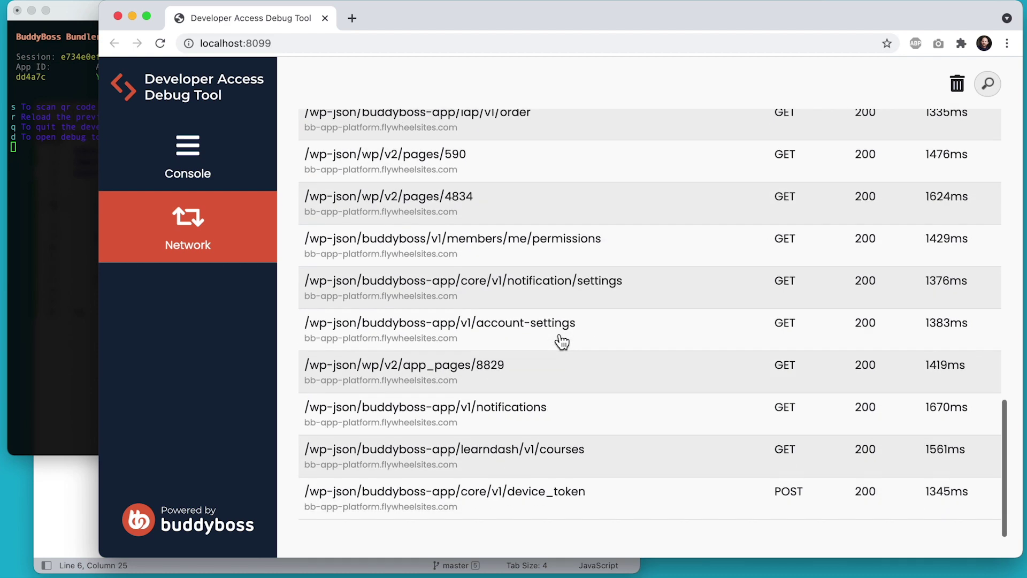
{"action": "scroll", "coordinate": [561, 342], "scroll_direction": "up", "scroll_amount": 4}
{"action": "scroll", "coordinate": [562, 341], "scroll_direction": "down", "scroll_amount": 4}
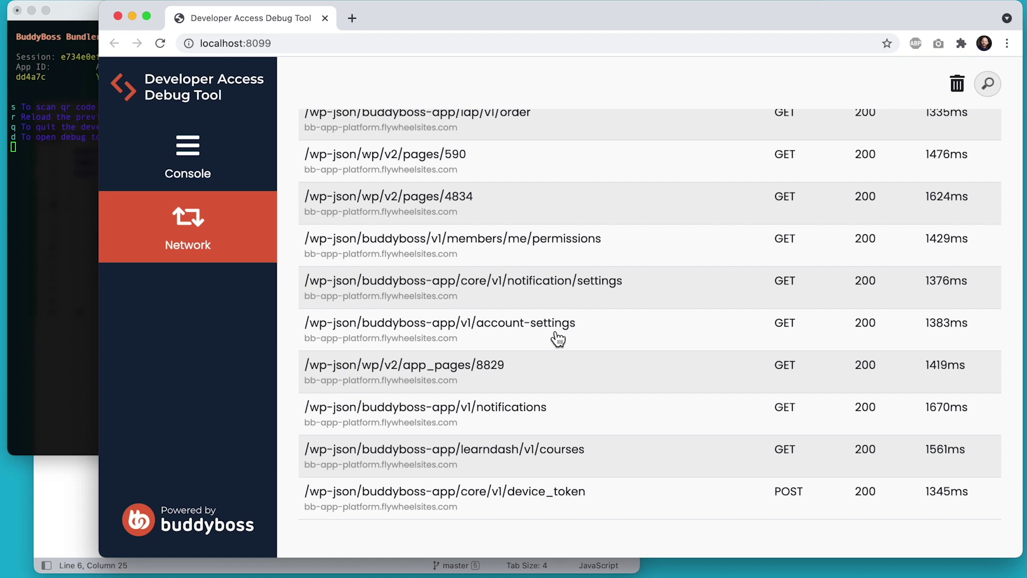
{"action": "scroll", "coordinate": [557, 338], "scroll_direction": "down", "scroll_amount": 3}
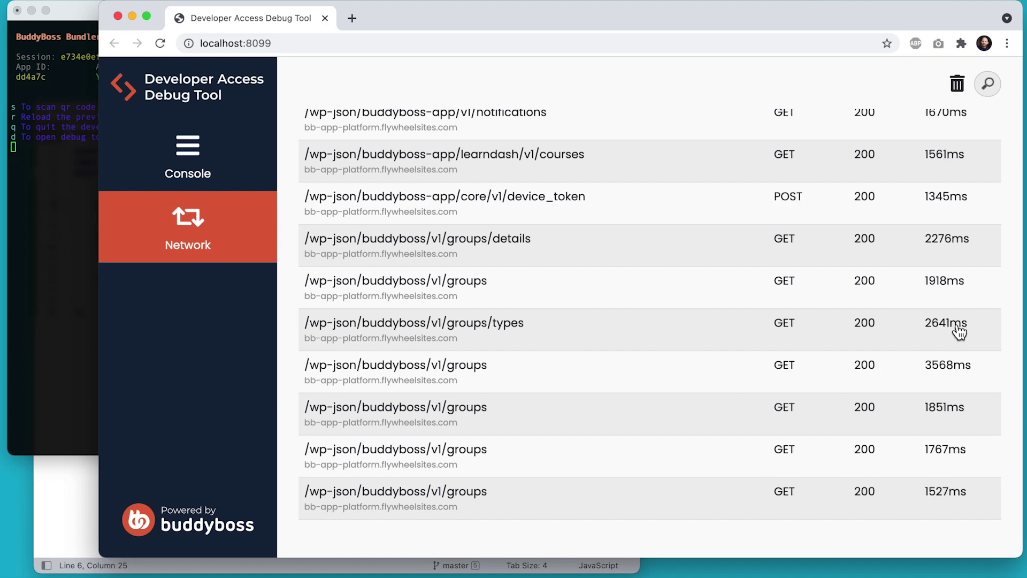
{"action": "left_click", "coordinate": [582, 496]}
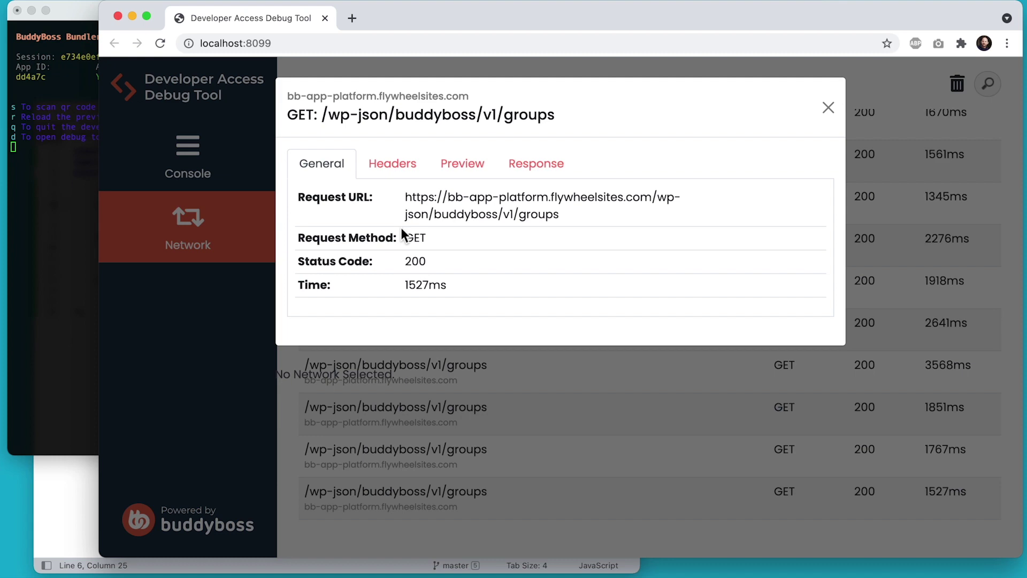
{"action": "left_click", "coordinate": [391, 163]}
{"action": "scroll", "coordinate": [547, 372], "scroll_direction": "down", "scroll_amount": 5}
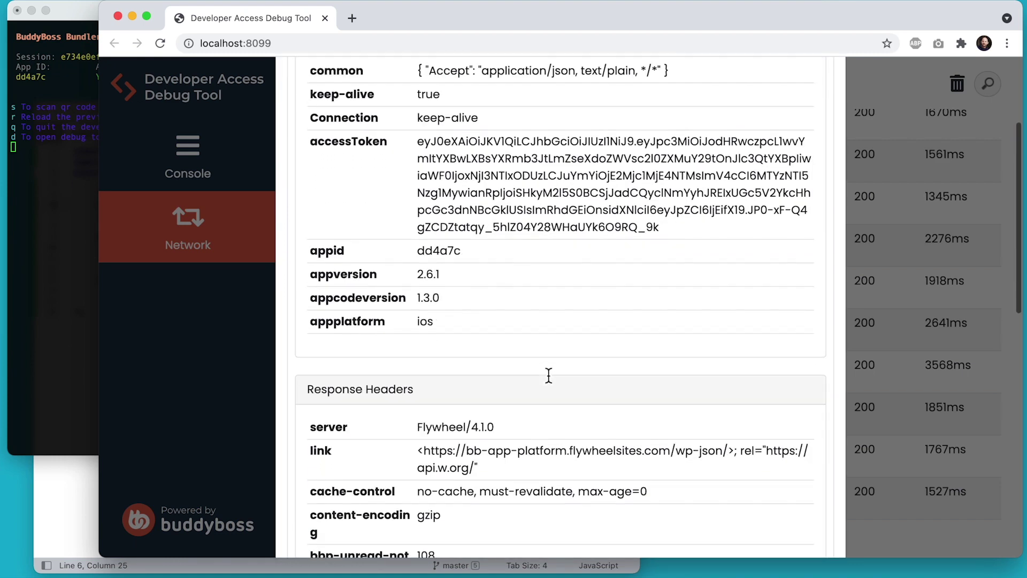
{"action": "scroll", "coordinate": [547, 371], "scroll_direction": "down", "scroll_amount": 5}
{"action": "scroll", "coordinate": [547, 371], "scroll_direction": "down", "scroll_amount": 4}
{"action": "scroll", "coordinate": [547, 372], "scroll_direction": "up", "scroll_amount": 14}
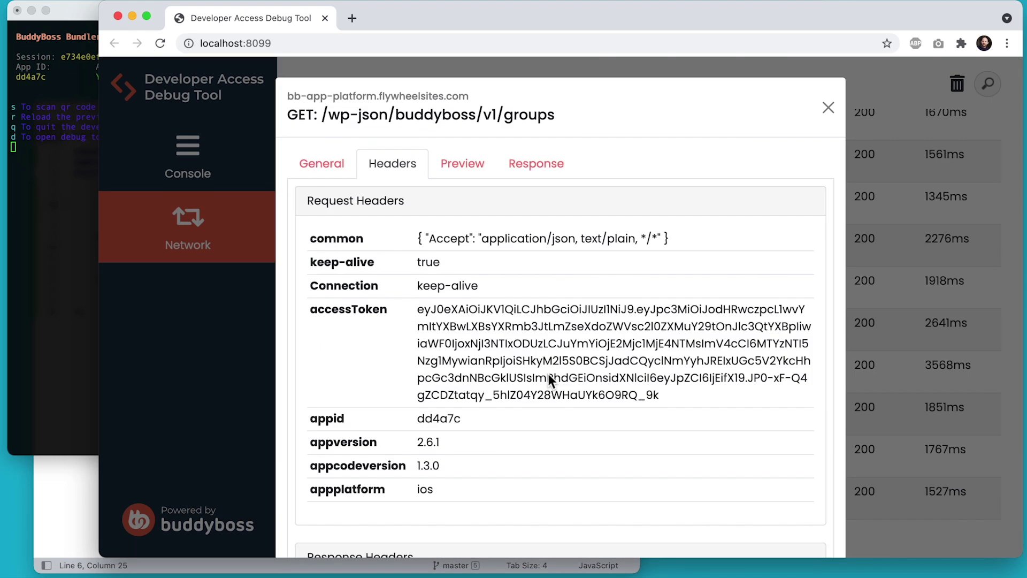
{"action": "left_click", "coordinate": [461, 164]}
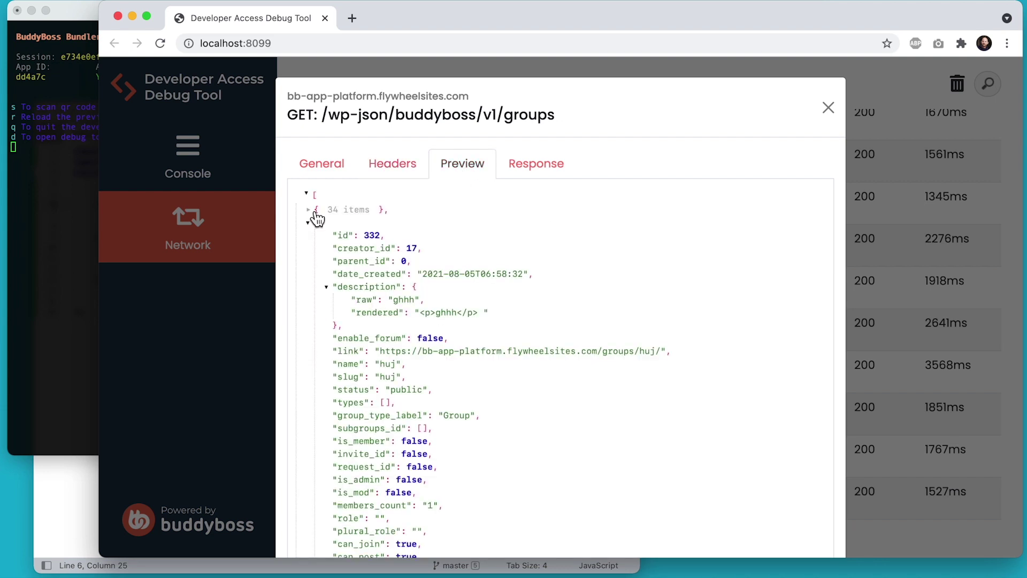
{"action": "left_click", "coordinate": [536, 163]}
{"action": "scroll", "coordinate": [555, 391], "scroll_direction": "down", "scroll_amount": 5}
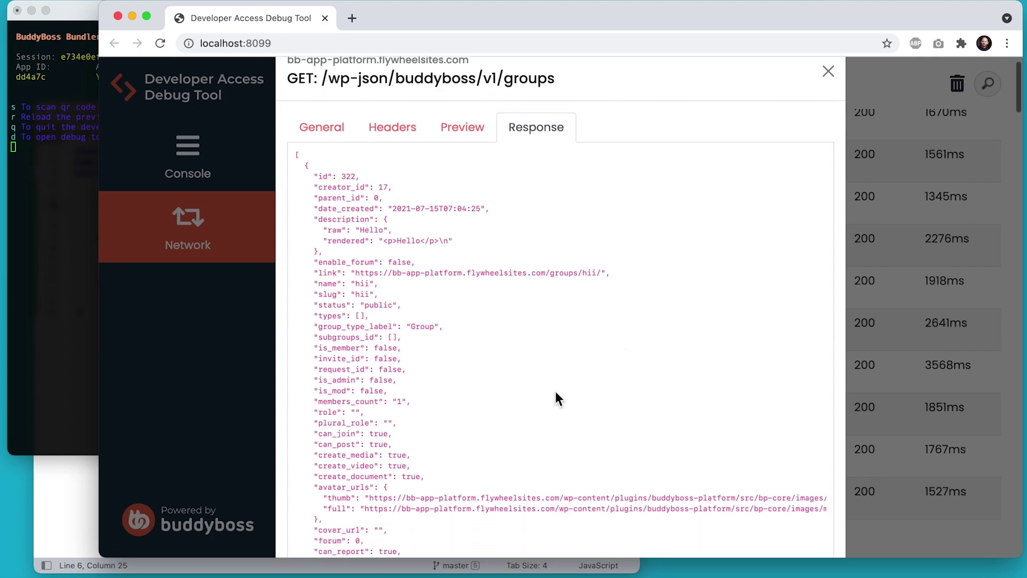
{"action": "scroll", "coordinate": [555, 390], "scroll_direction": "down", "scroll_amount": 5}
{"action": "scroll", "coordinate": [555, 391], "scroll_direction": "down", "scroll_amount": 3}
{"action": "scroll", "coordinate": [555, 390], "scroll_direction": "down", "scroll_amount": 5}
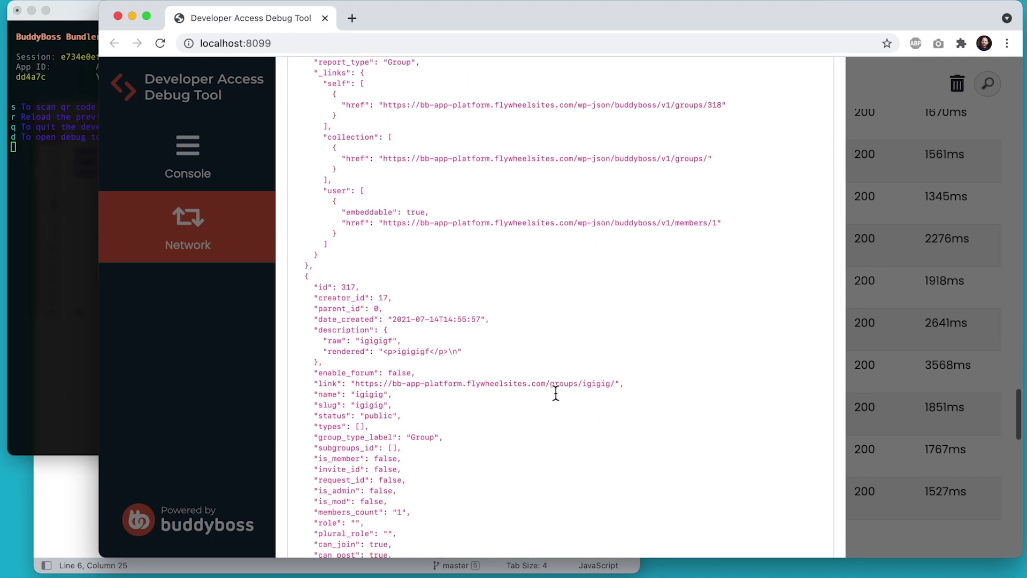
{"action": "scroll", "coordinate": [555, 391], "scroll_direction": "down", "scroll_amount": 5}
{"action": "scroll", "coordinate": [555, 391], "scroll_direction": "down", "scroll_amount": 3}
{"action": "scroll", "coordinate": [556, 391], "scroll_direction": "up", "scroll_amount": 15}
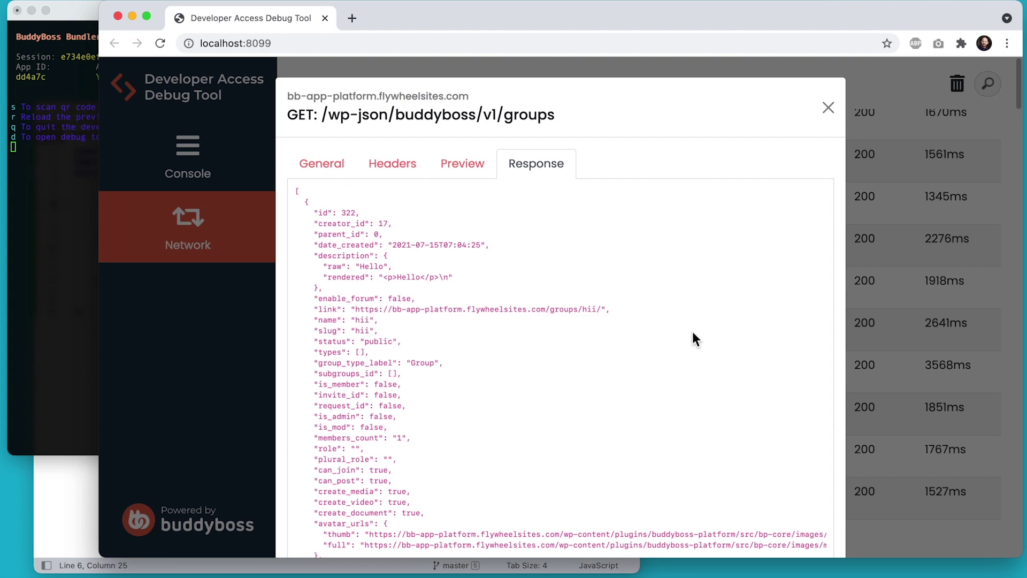
{"action": "left_click", "coordinate": [883, 302]}
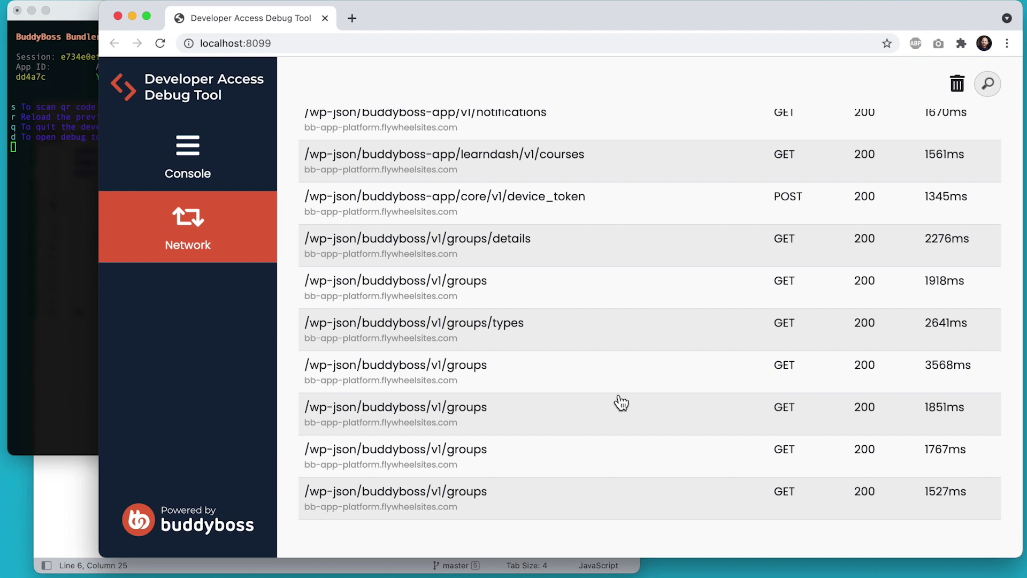
{"action": "left_click", "coordinate": [80, 510]}
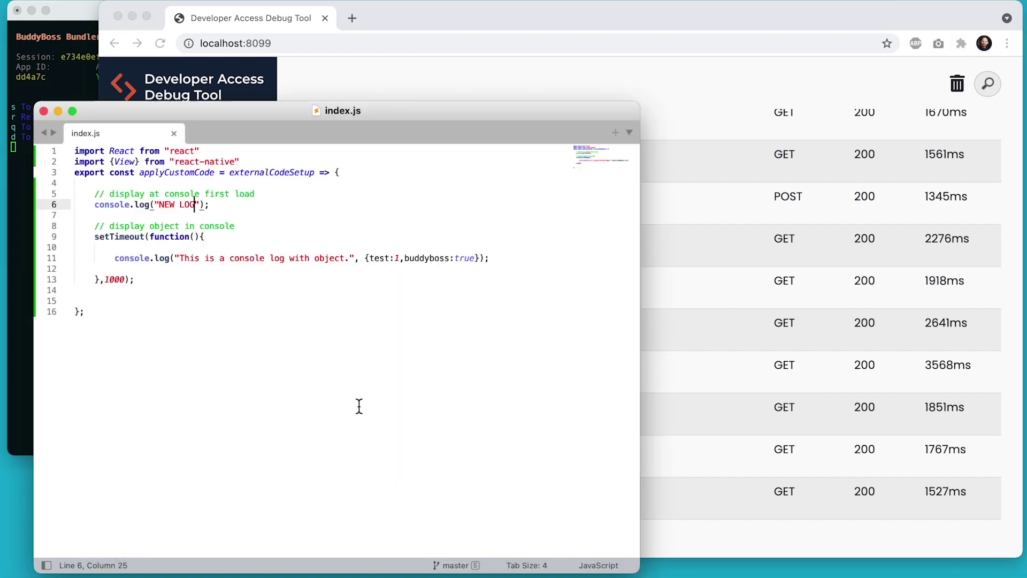
{"action": "left_click", "coordinate": [663, 273]}
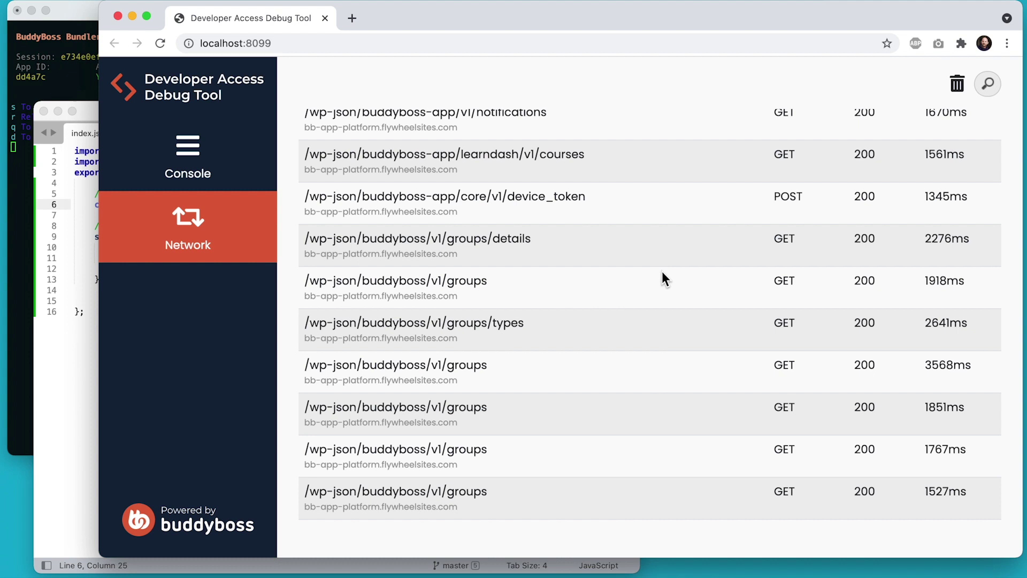